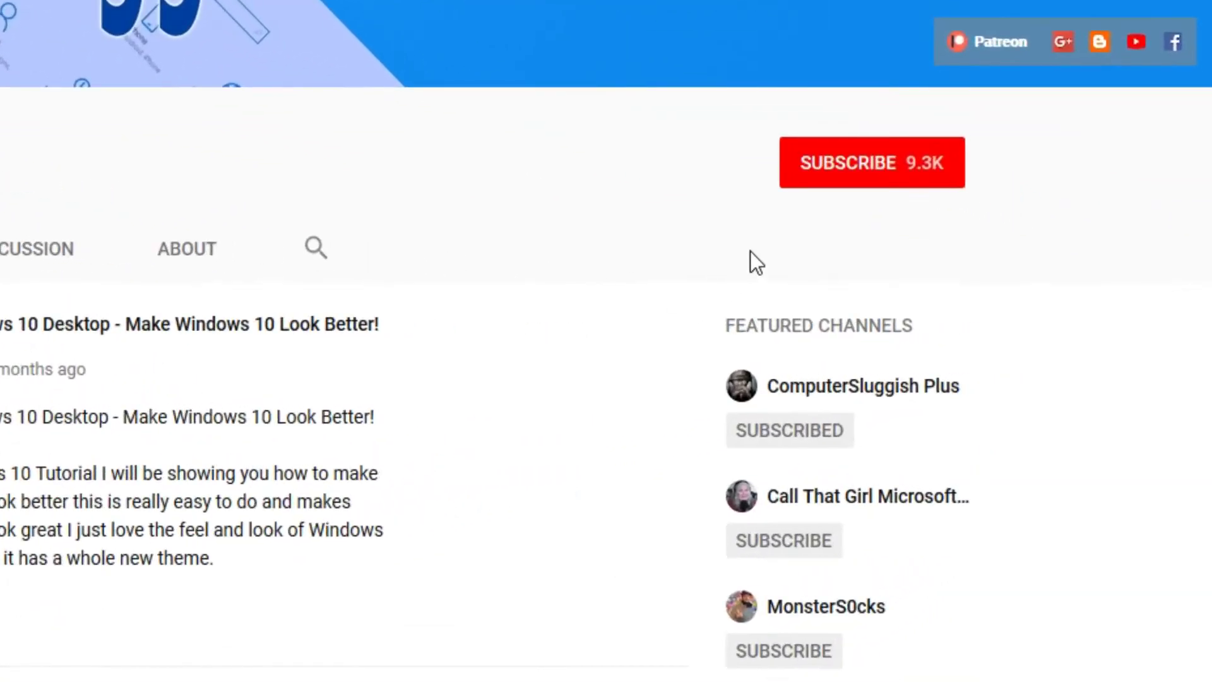
Subscribe to the ComputerSluggish channel and open its notification bell setting
left_click(863, 183)
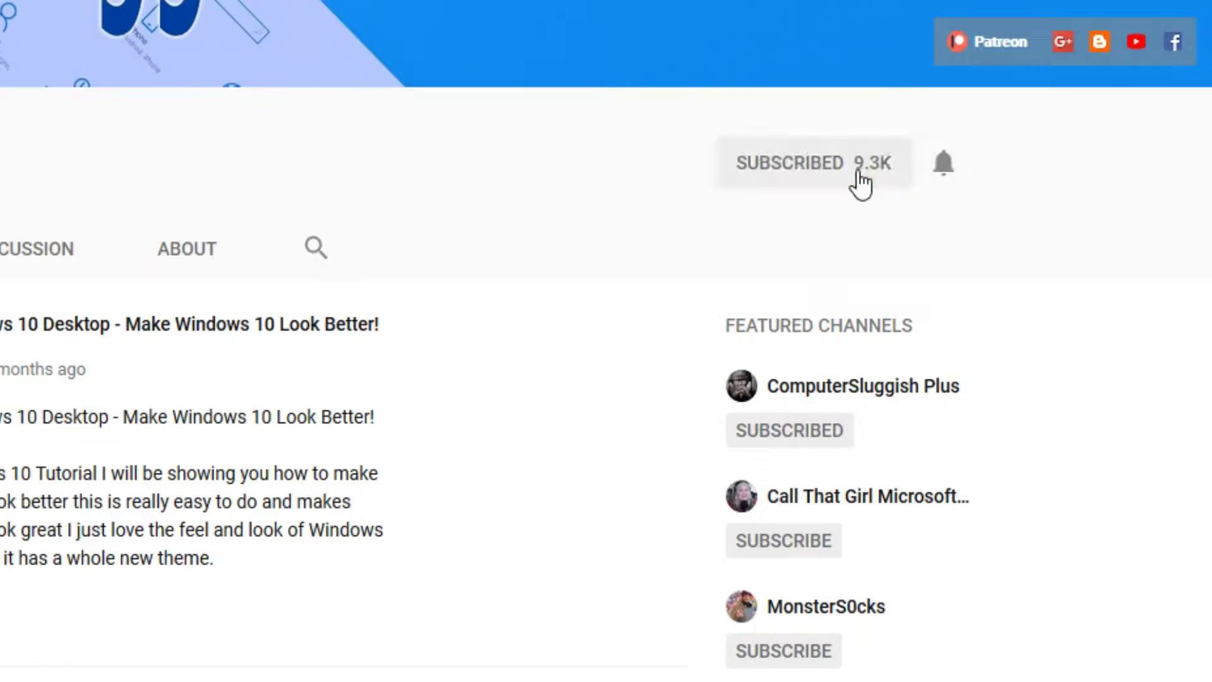
left_click(947, 183)
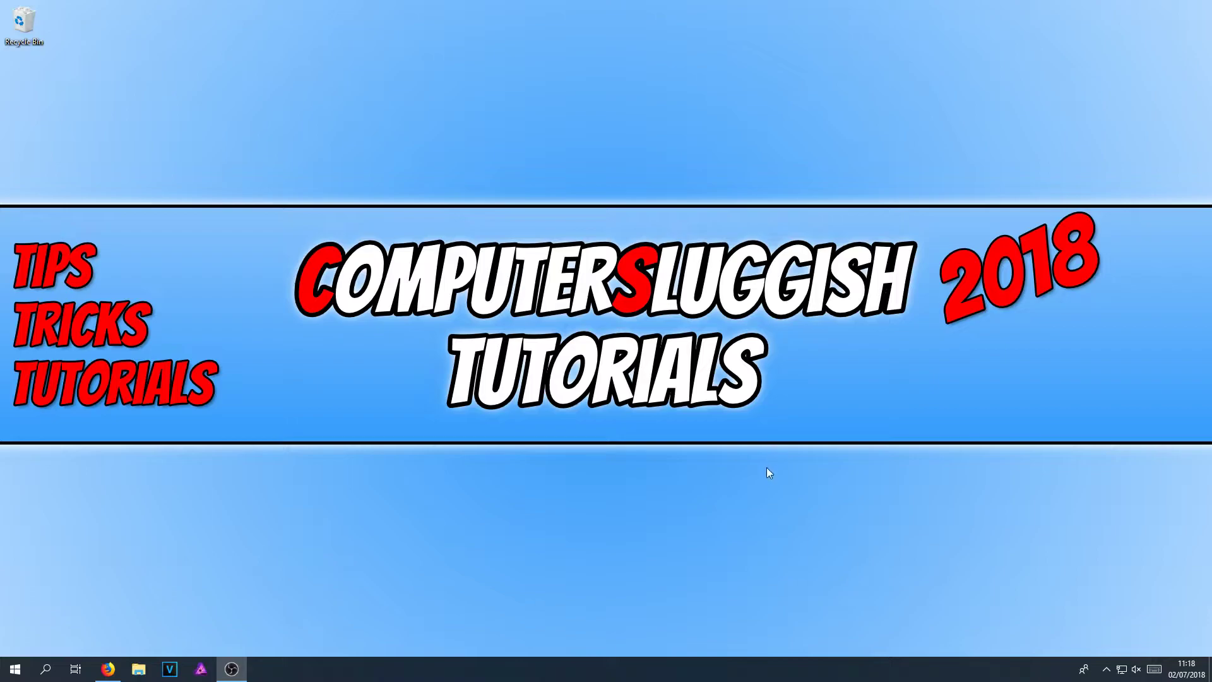
Switch to Firefox and download the Windows x64 Citra installer from the Citra website, saving citra-setup-windows.exe
left_click(108, 669)
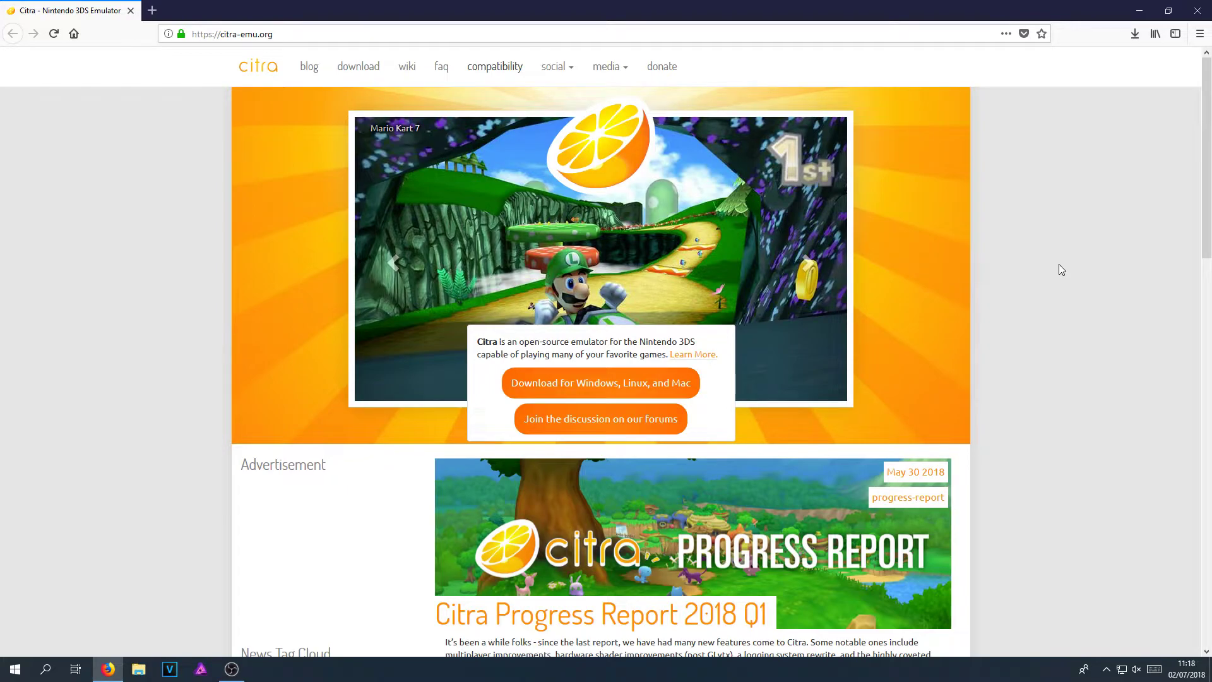
left_click(599, 389)
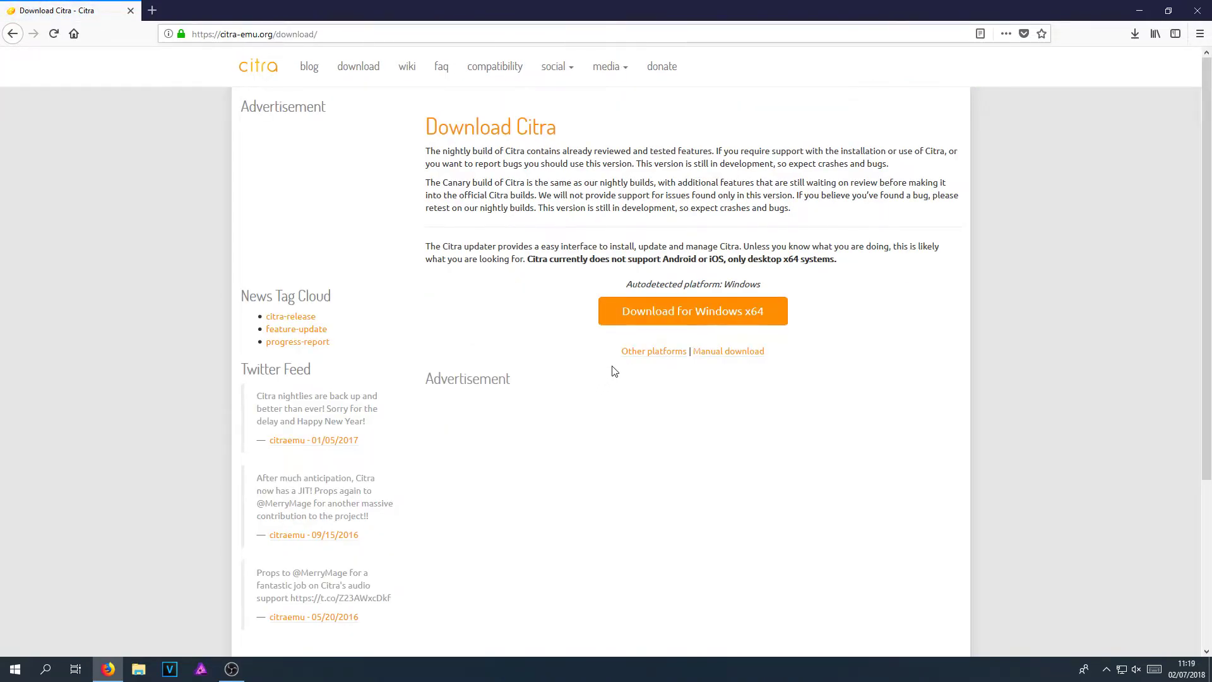
left_click(719, 316)
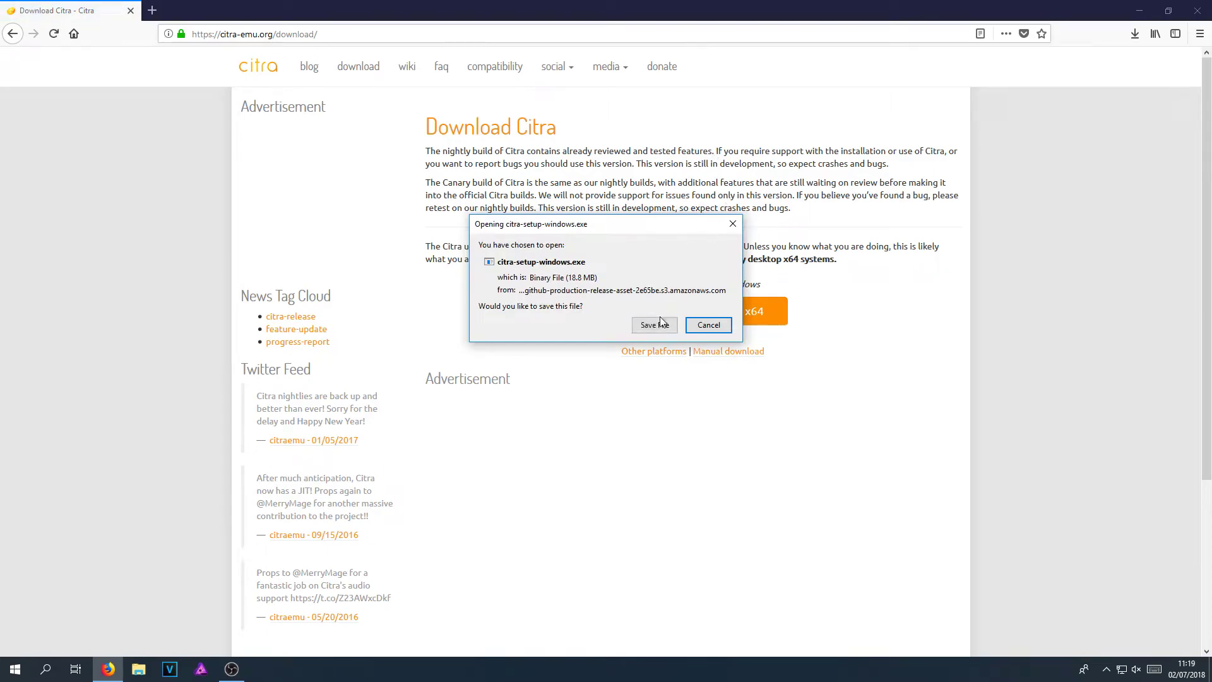
left_click(657, 325)
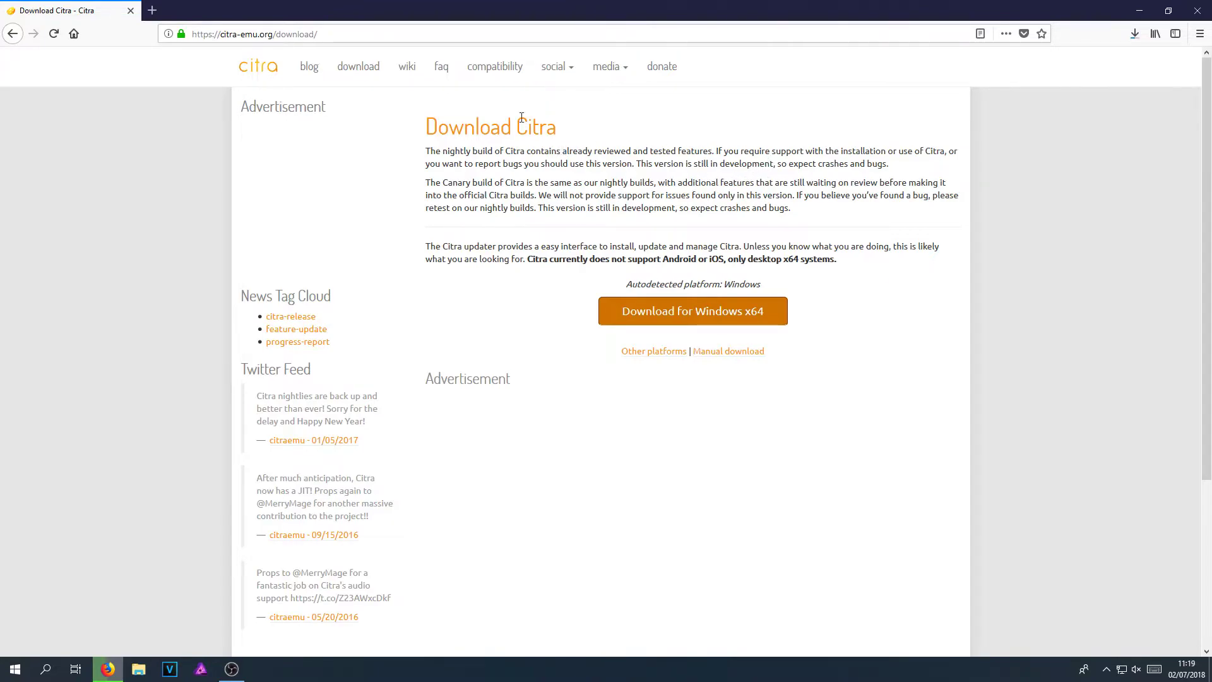
Open Citra's game compatibility list and examine the compatibility ratings of the listed 3DS games
left_click(503, 69)
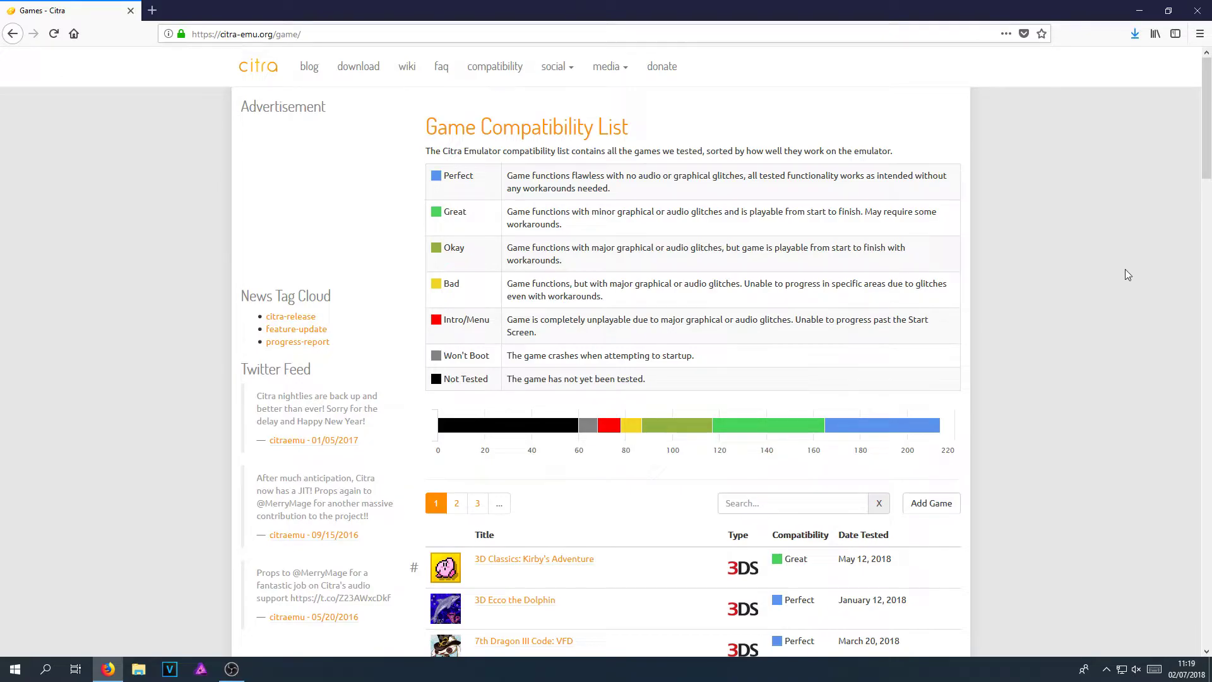
scroll(1115, 383, "down", 9)
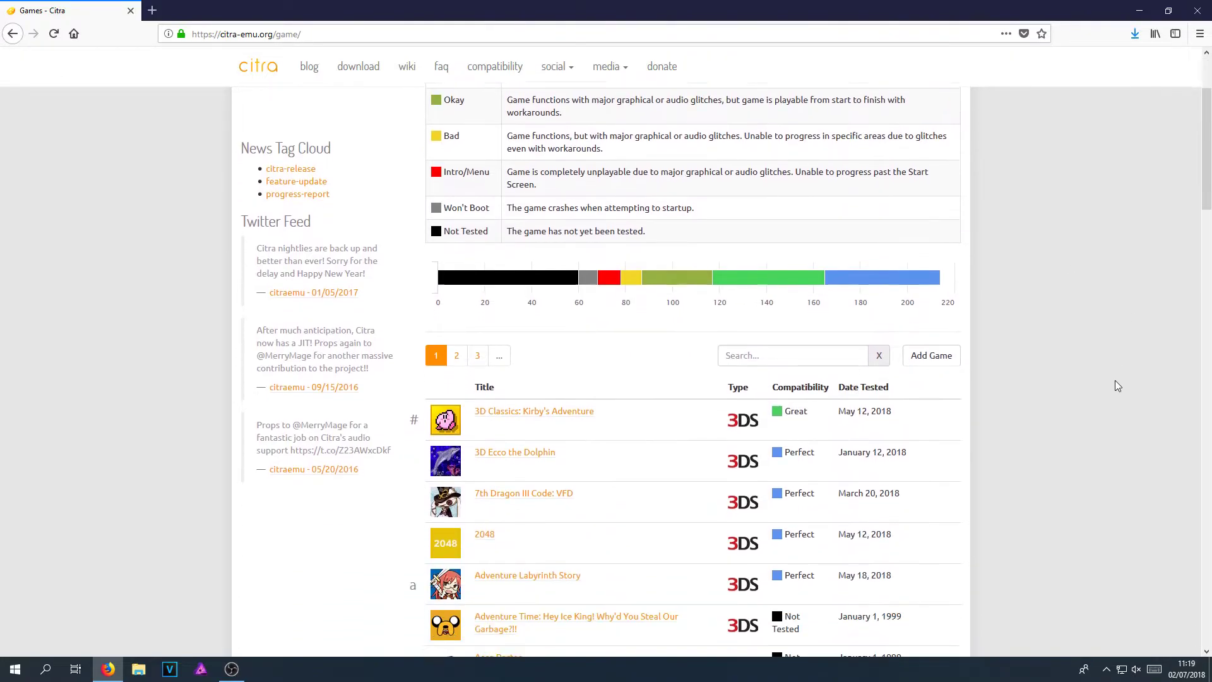
scroll(1029, 320, "down", 2)
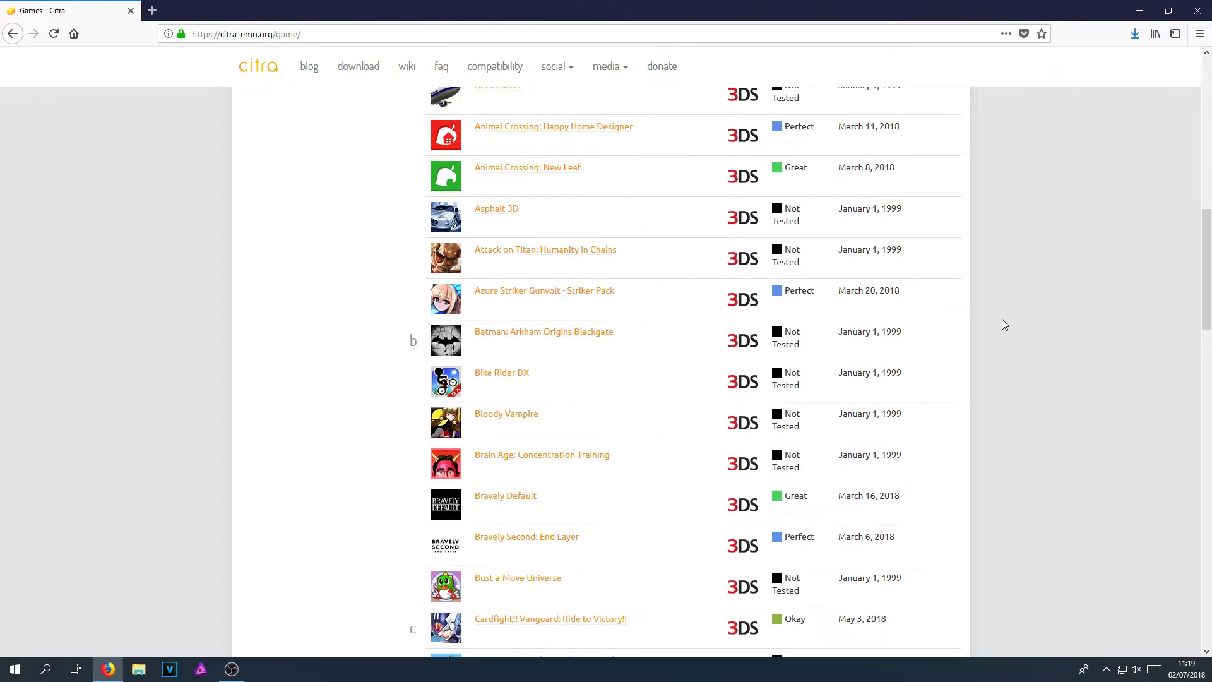
scroll(979, 340, "down", 5)
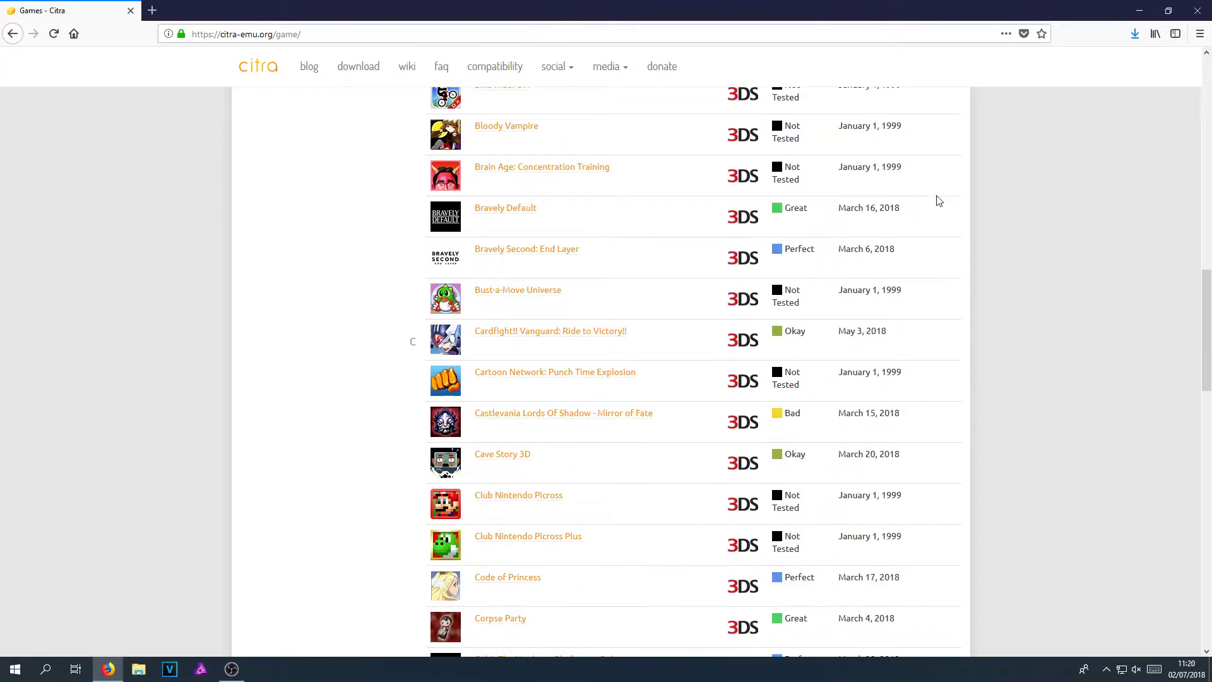
scroll(975, 341, "down", 5)
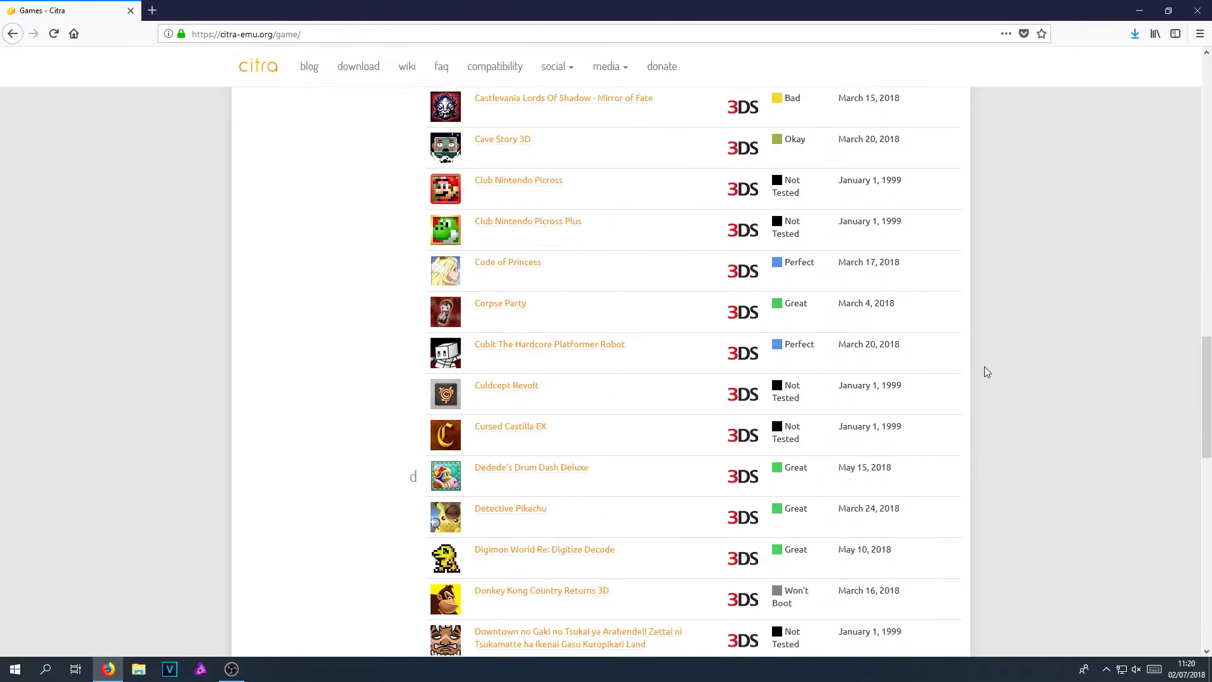
scroll(1001, 316, "down", 1)
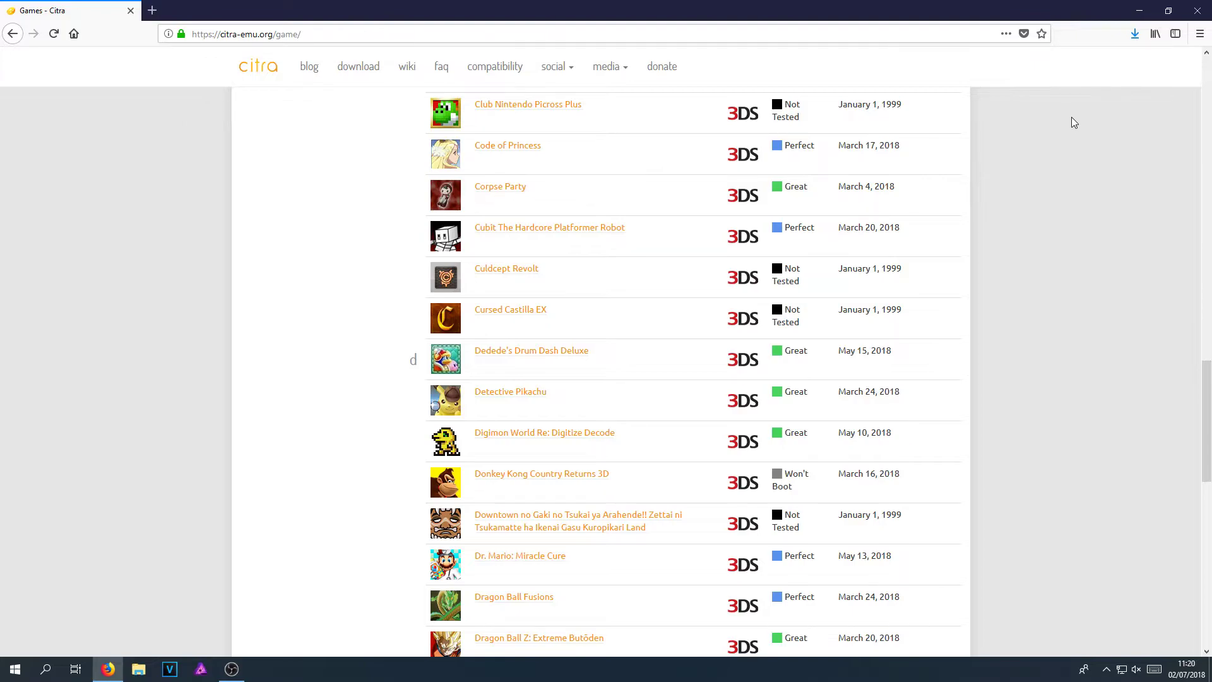
Run the downloaded citra-setup-windows.exe, keeping the default installation folder and only the Citra Nightly component selected
left_click(1135, 34)
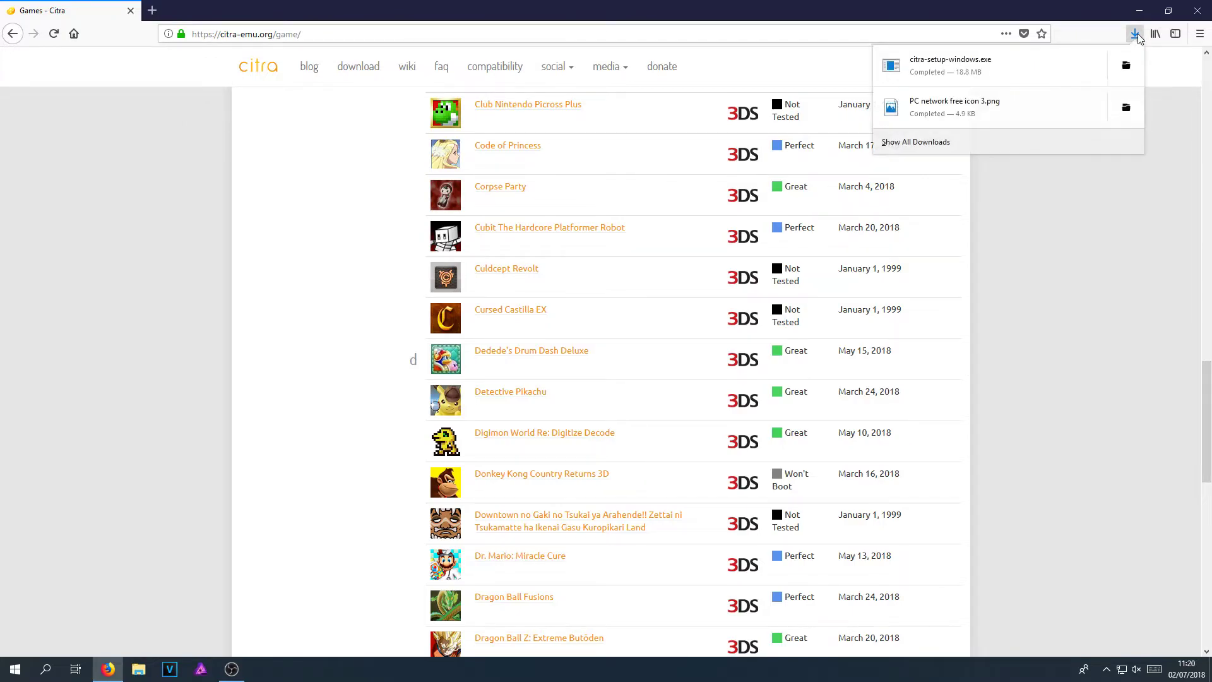
left_click(1076, 66)
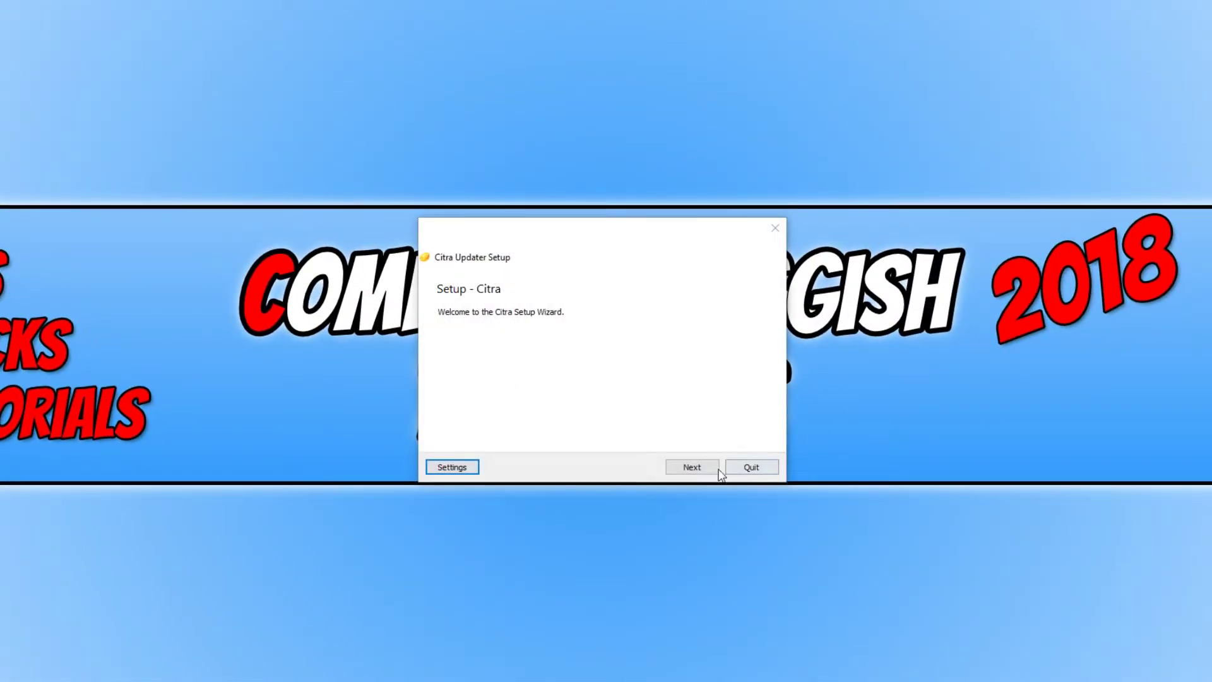
left_click(693, 467)
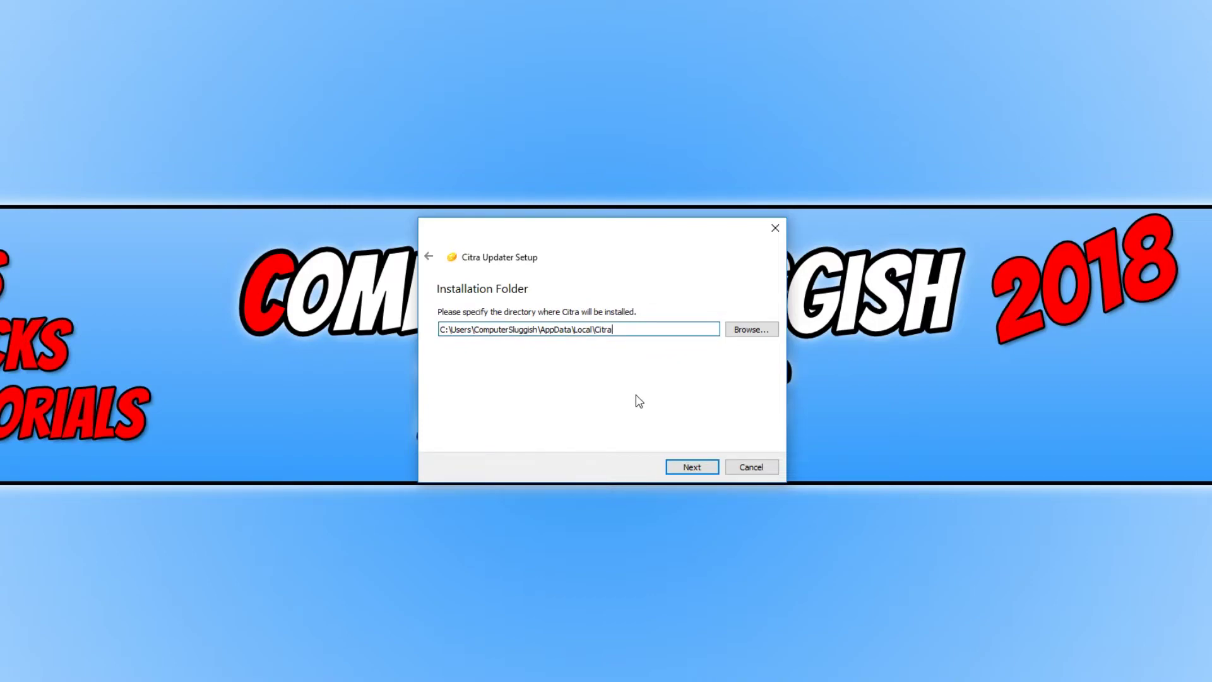
left_click(692, 470)
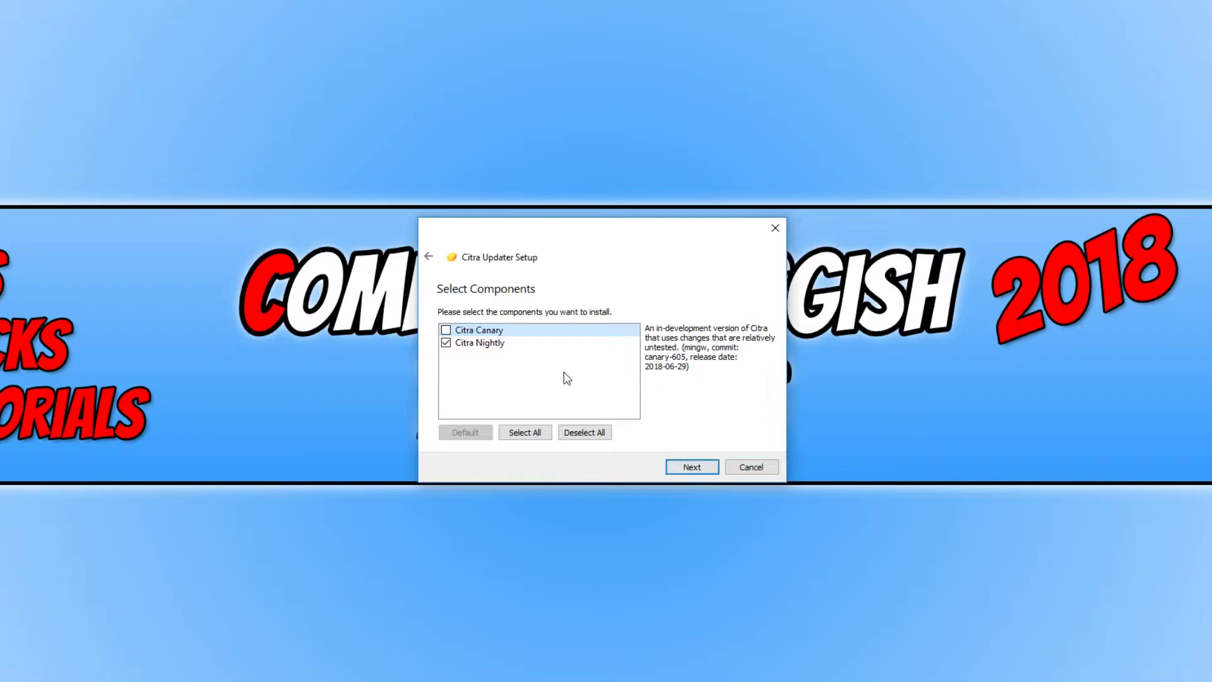
left_click(697, 467)
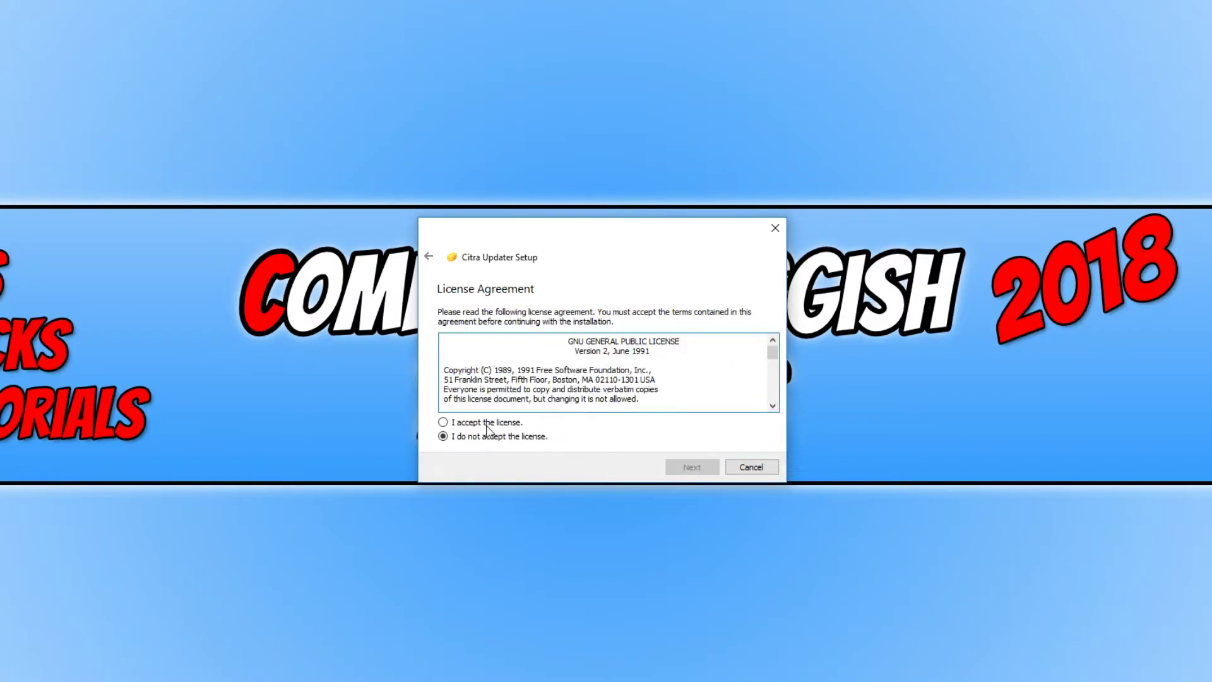
Accept the license, keep Citra as the Start Menu shortcut folder, and install the emulator
left_click(483, 422)
left_click(707, 468)
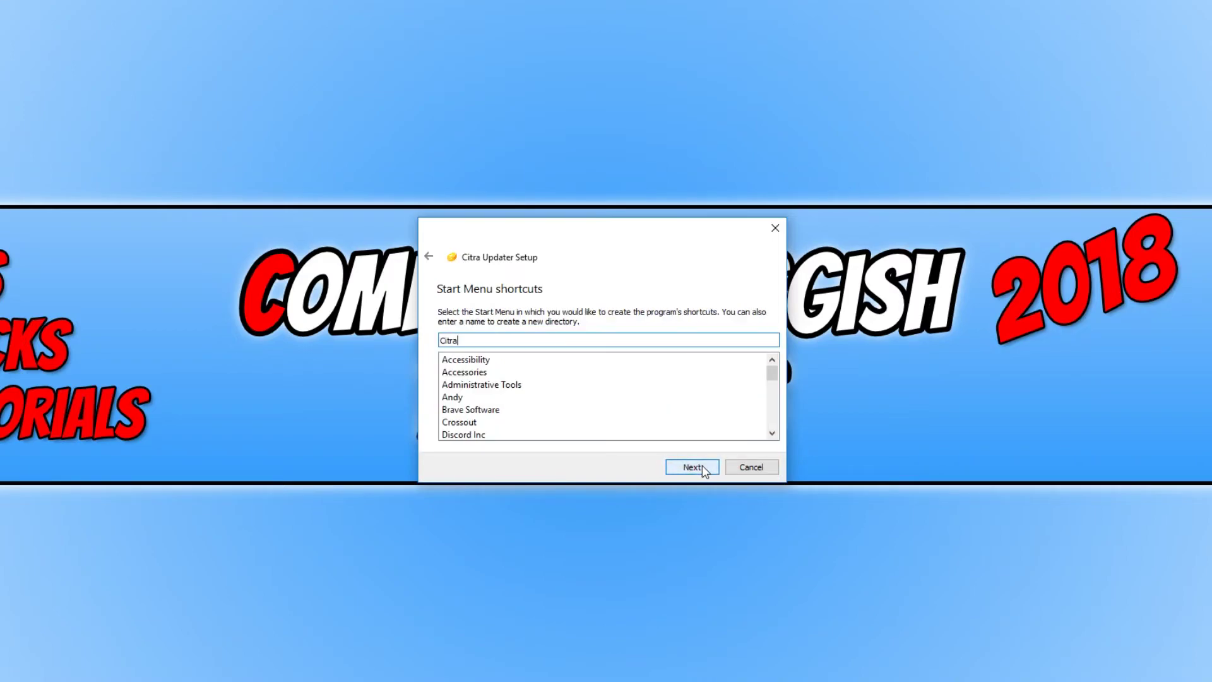
left_click(702, 467)
left_click(702, 467)
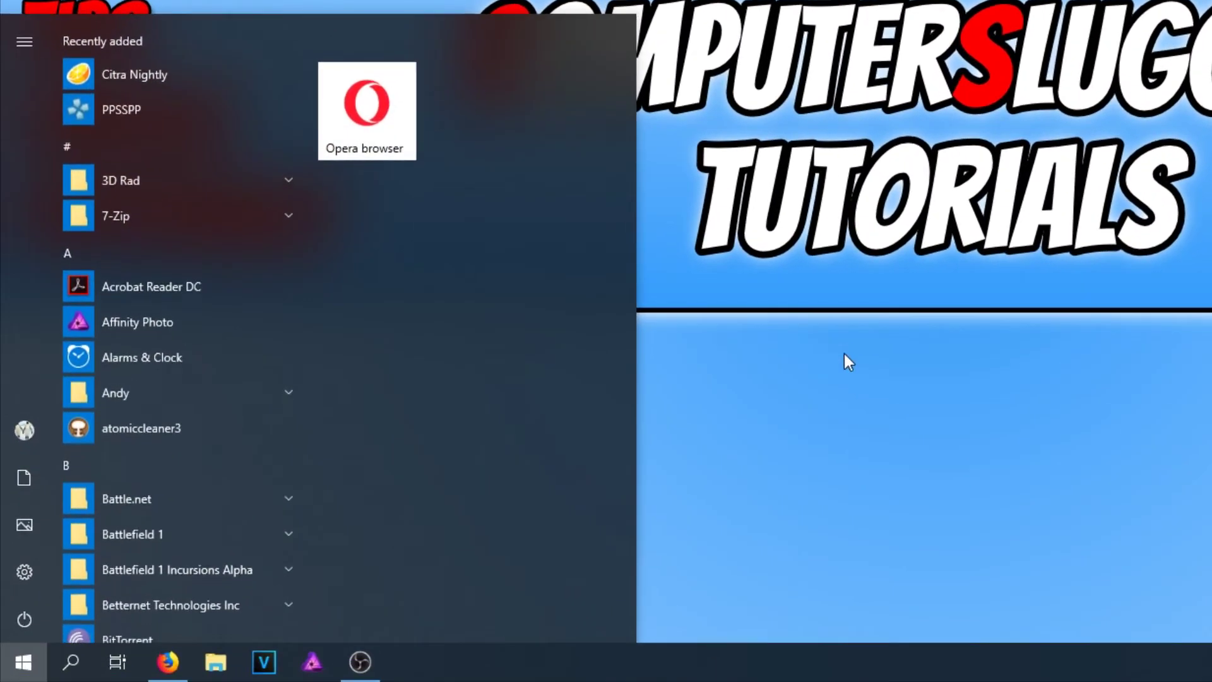
Launch Citra Nightly, accept the anonymous usage data notice, and bring its main window in front of the console
type("cit")
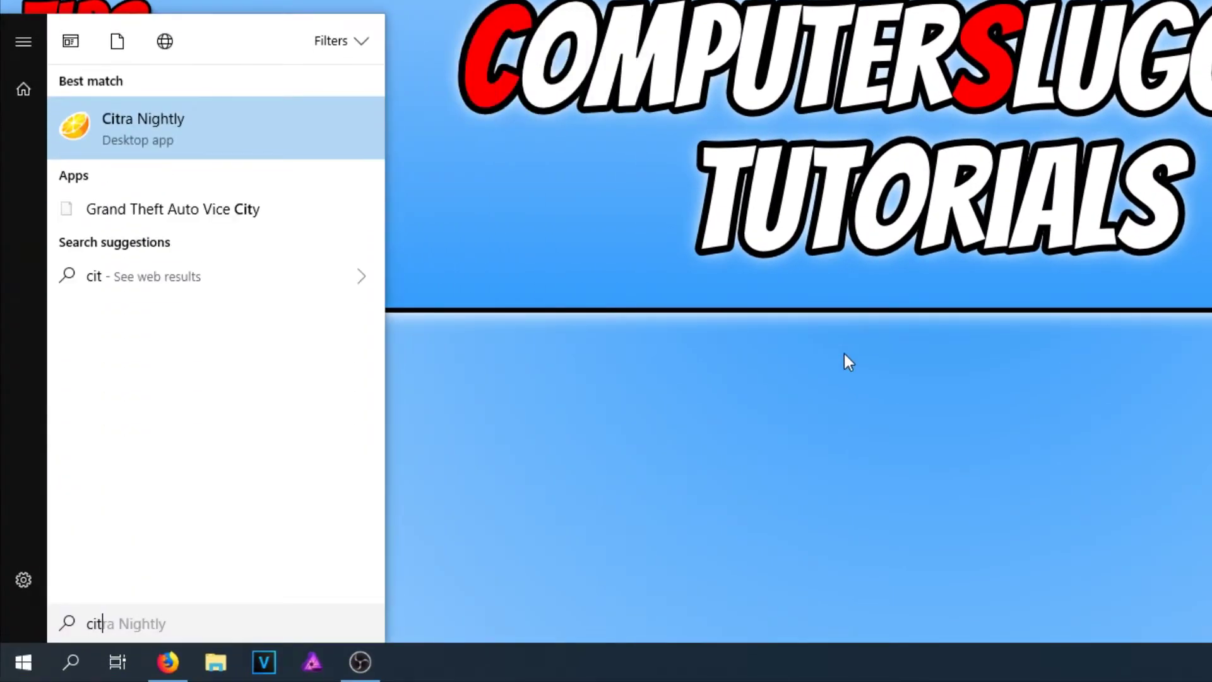
left_click(241, 140)
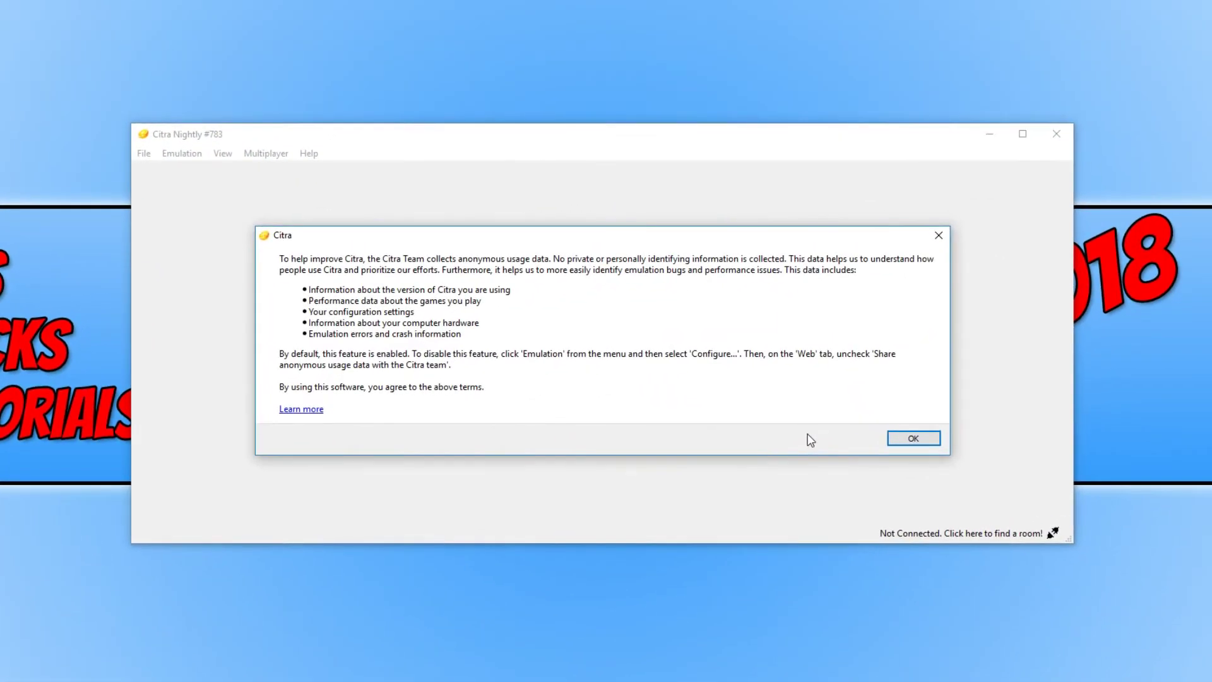
left_click(914, 438)
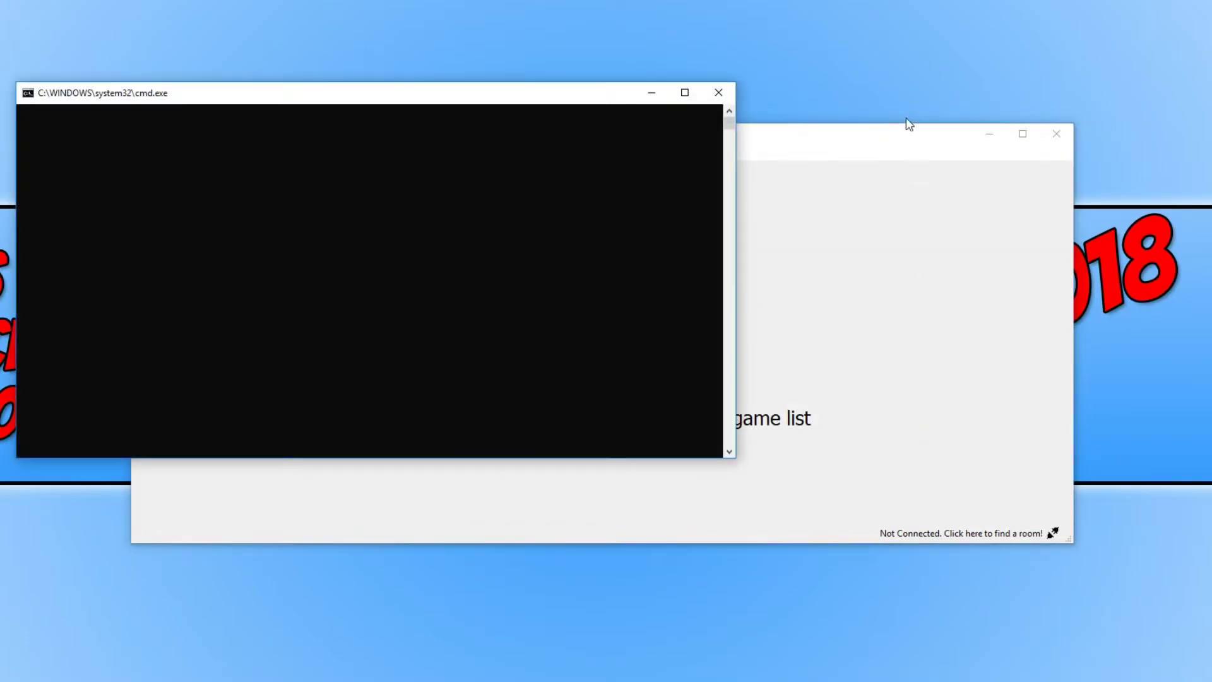
left_click(860, 147)
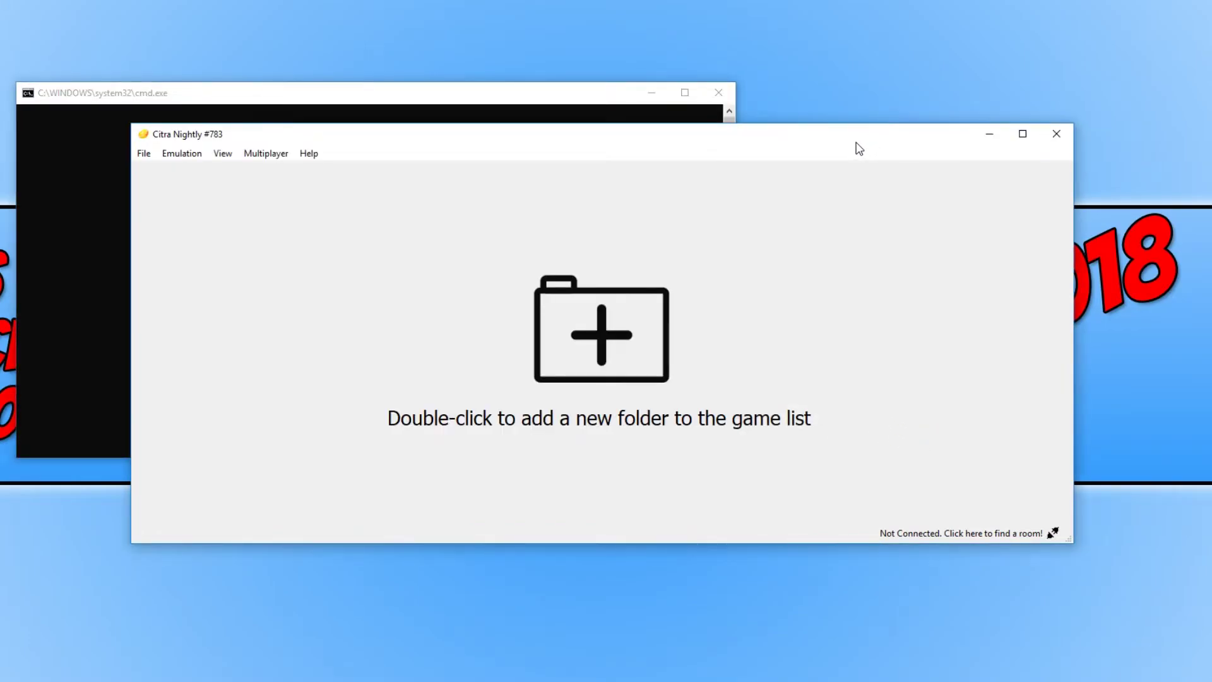
Examine the General, Graphics, Audio, Camera, Debug and Web settings in the Citra configuration, leaving without saving changes
left_click(146, 154)
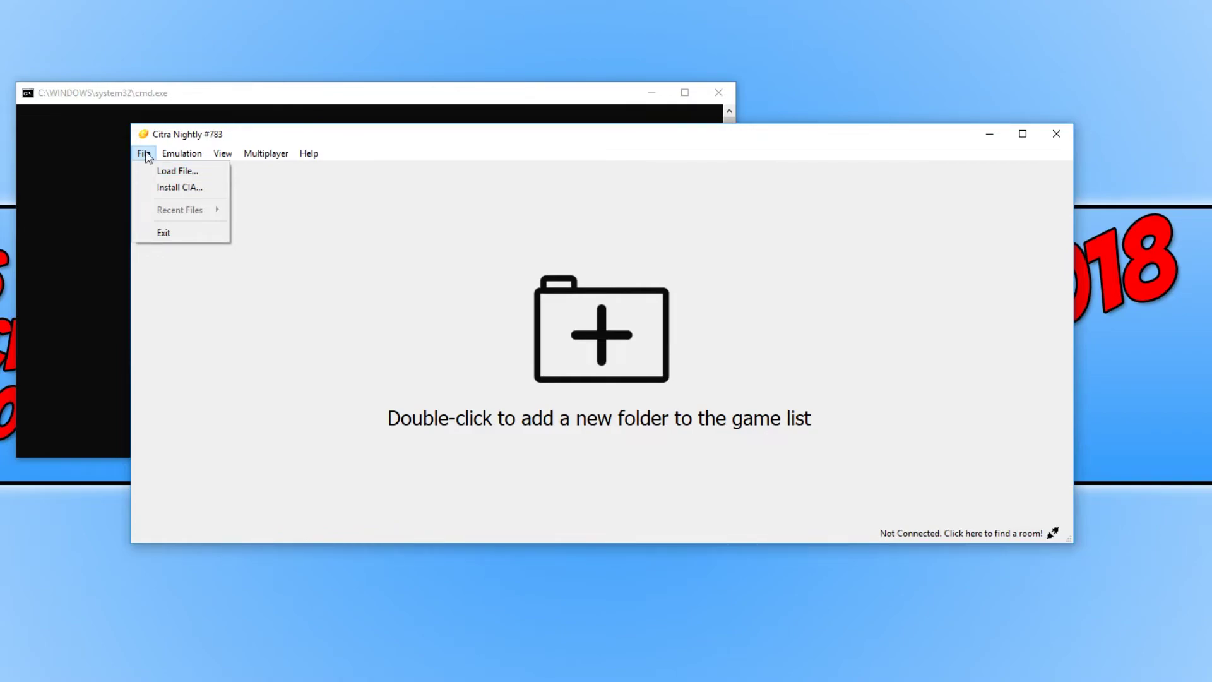
mouse_move(188, 157)
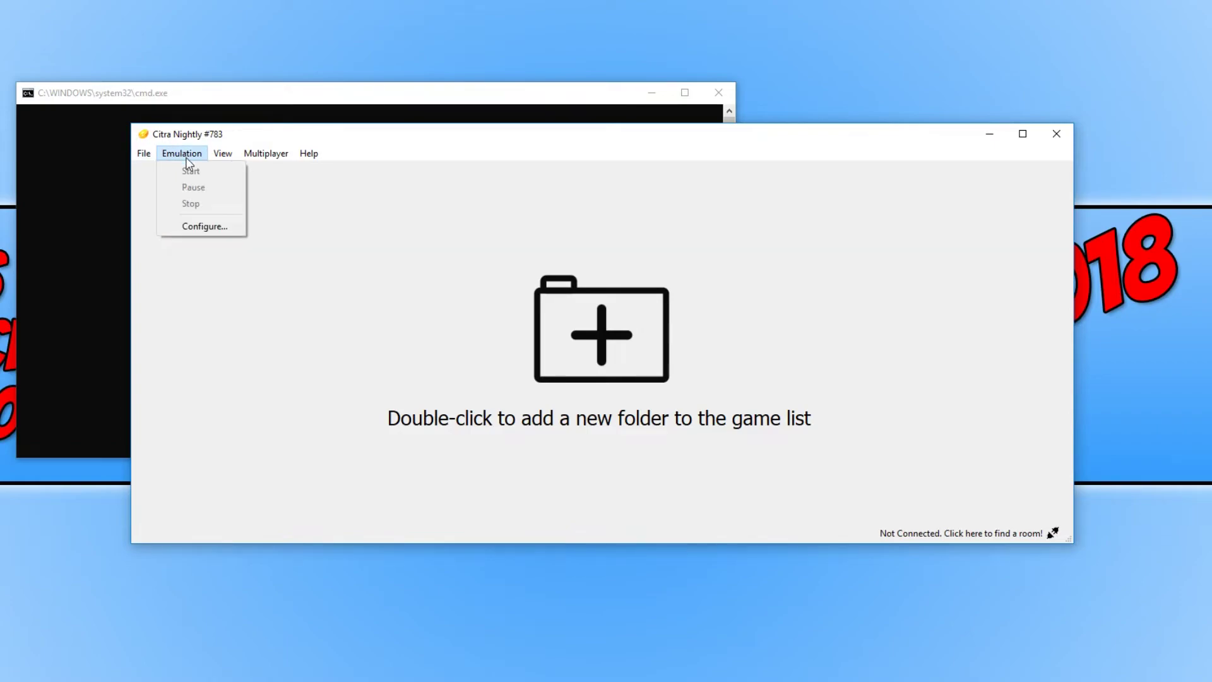
left_click(227, 232)
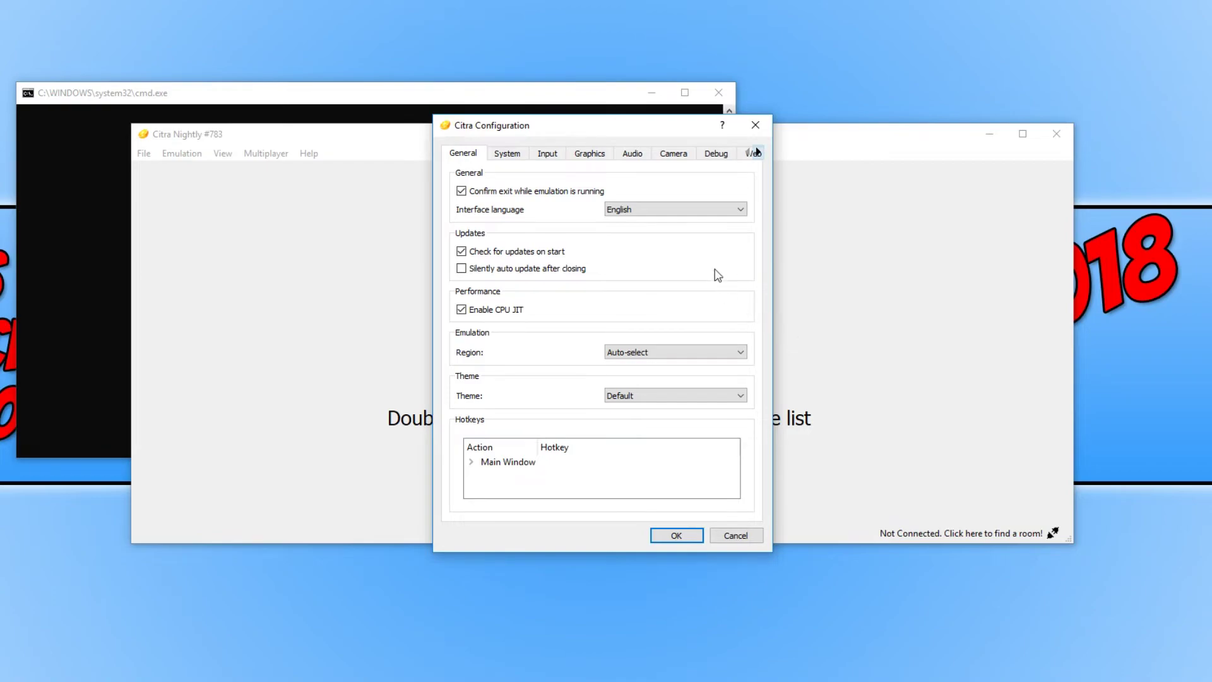
left_click(579, 154)
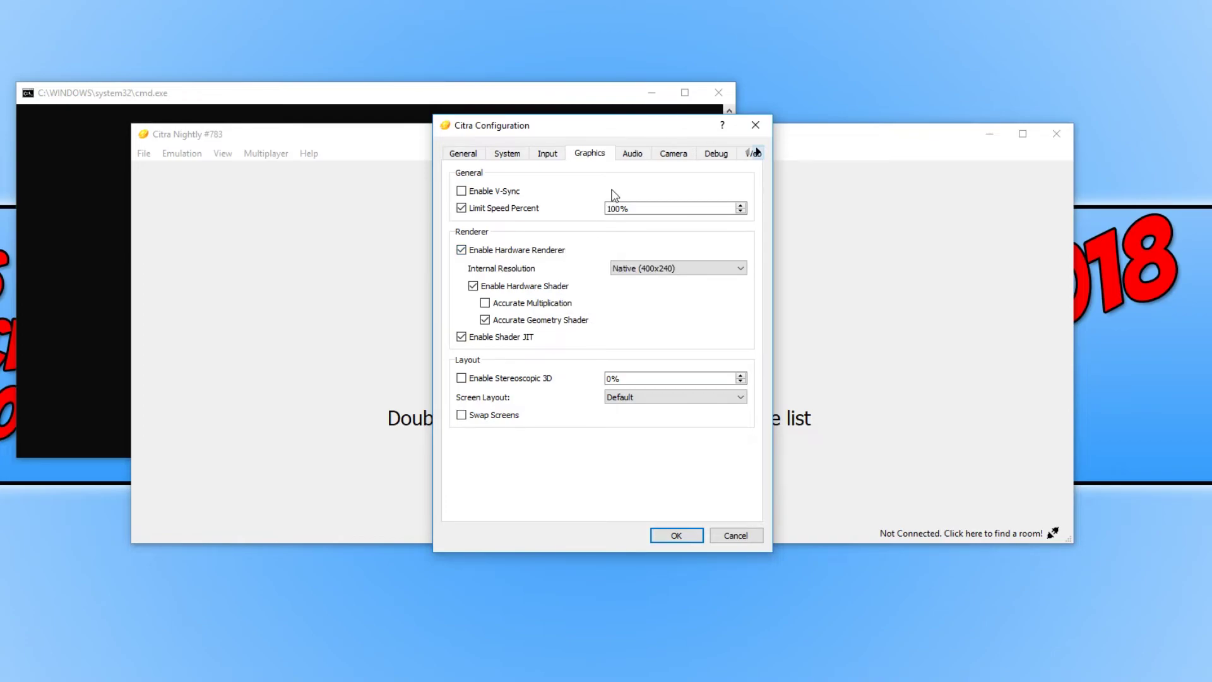
left_click(633, 154)
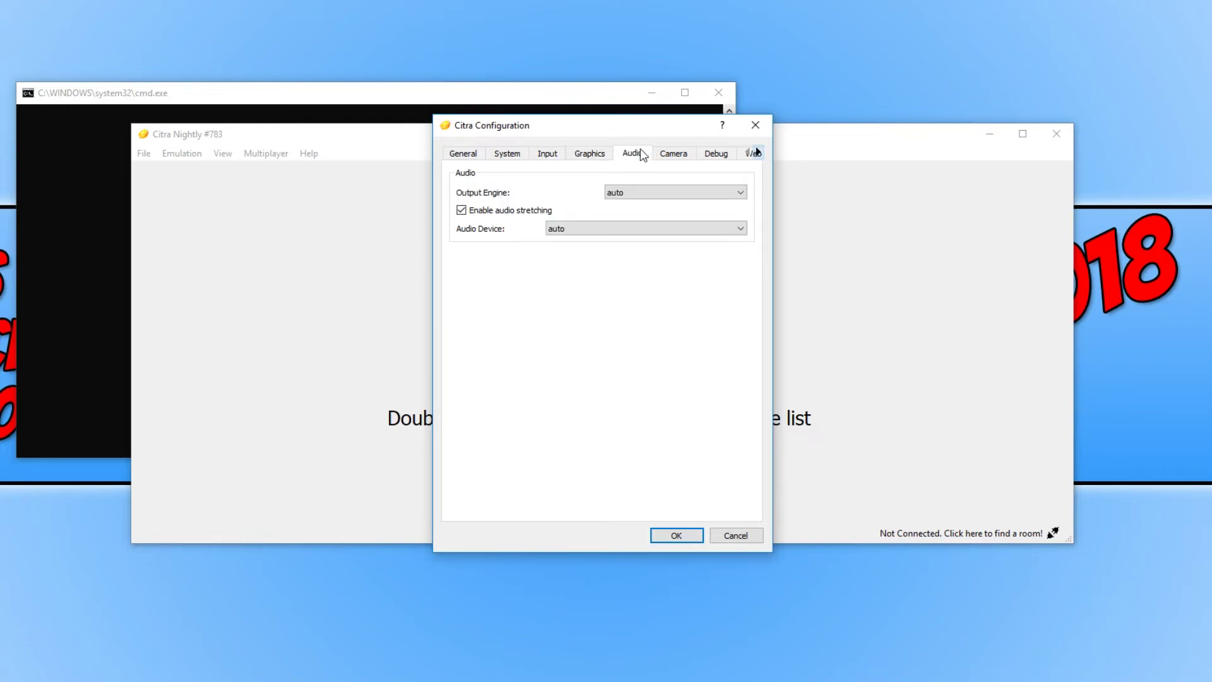
left_click(674, 153)
left_click(711, 154)
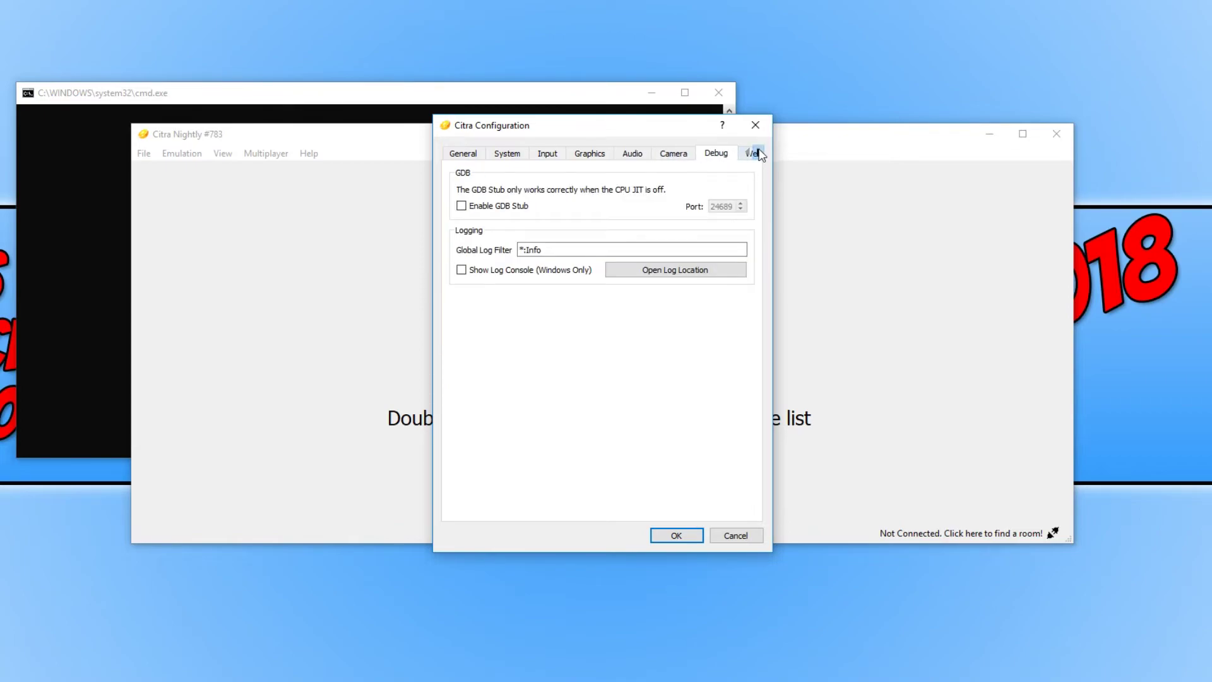
left_click(759, 152)
left_click(727, 154)
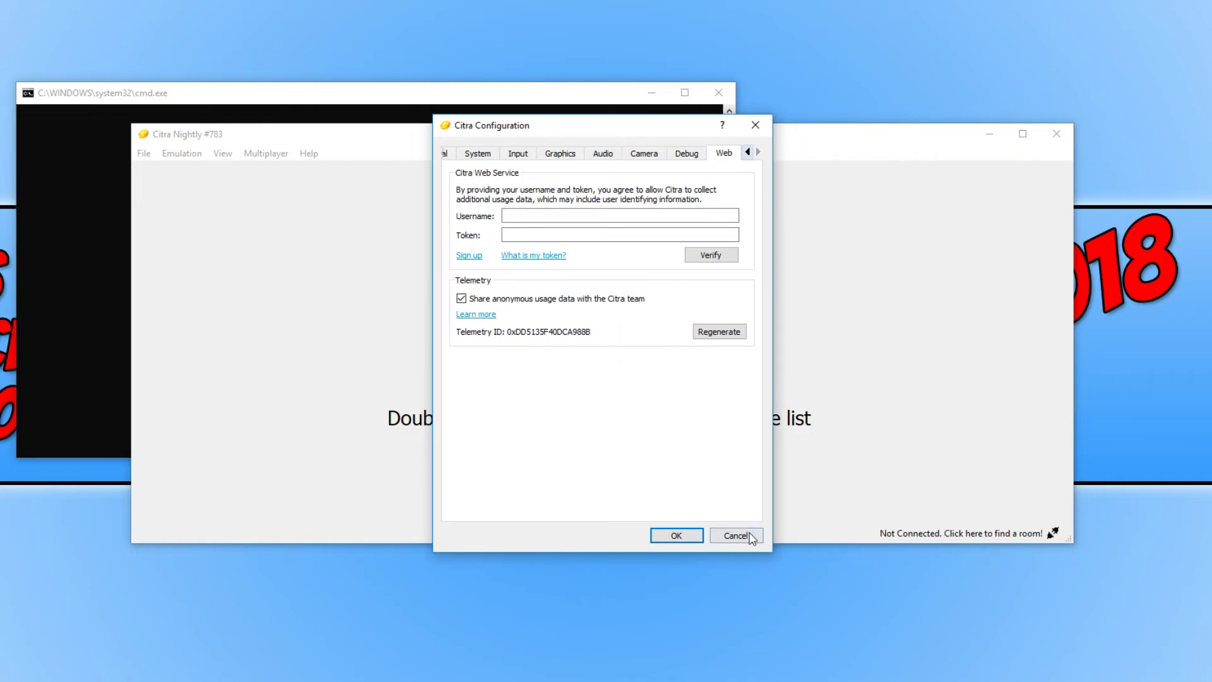
left_click(746, 533)
left_click(220, 153)
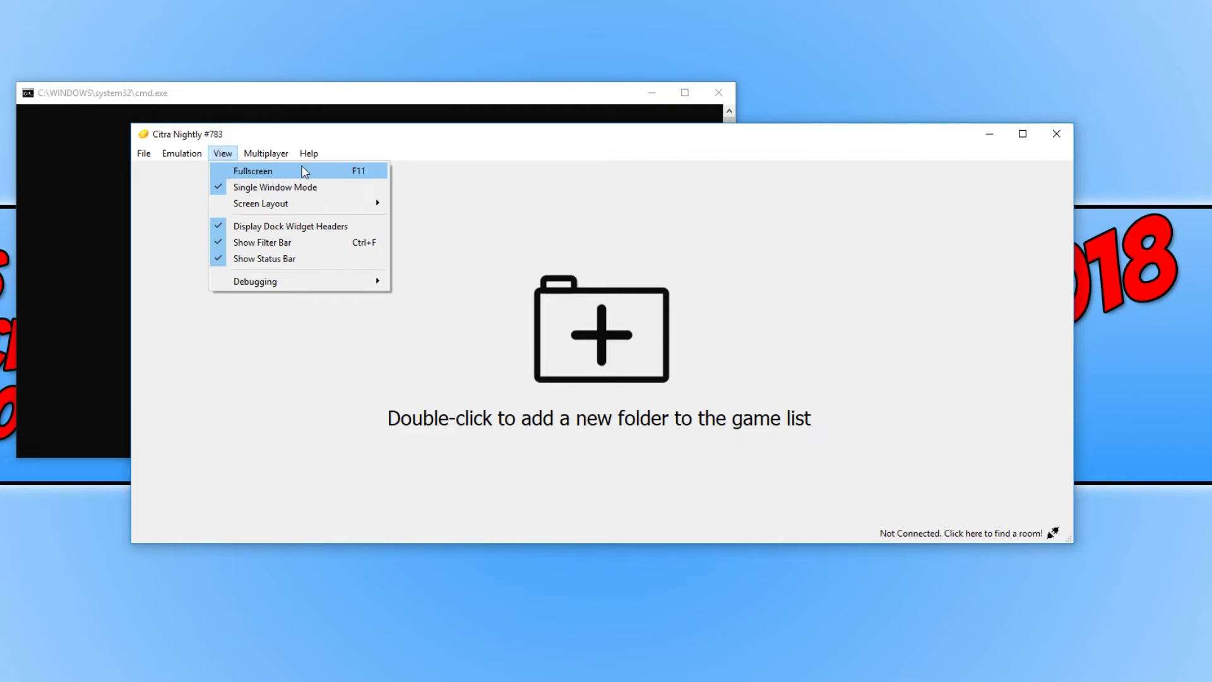
mouse_move(317, 202)
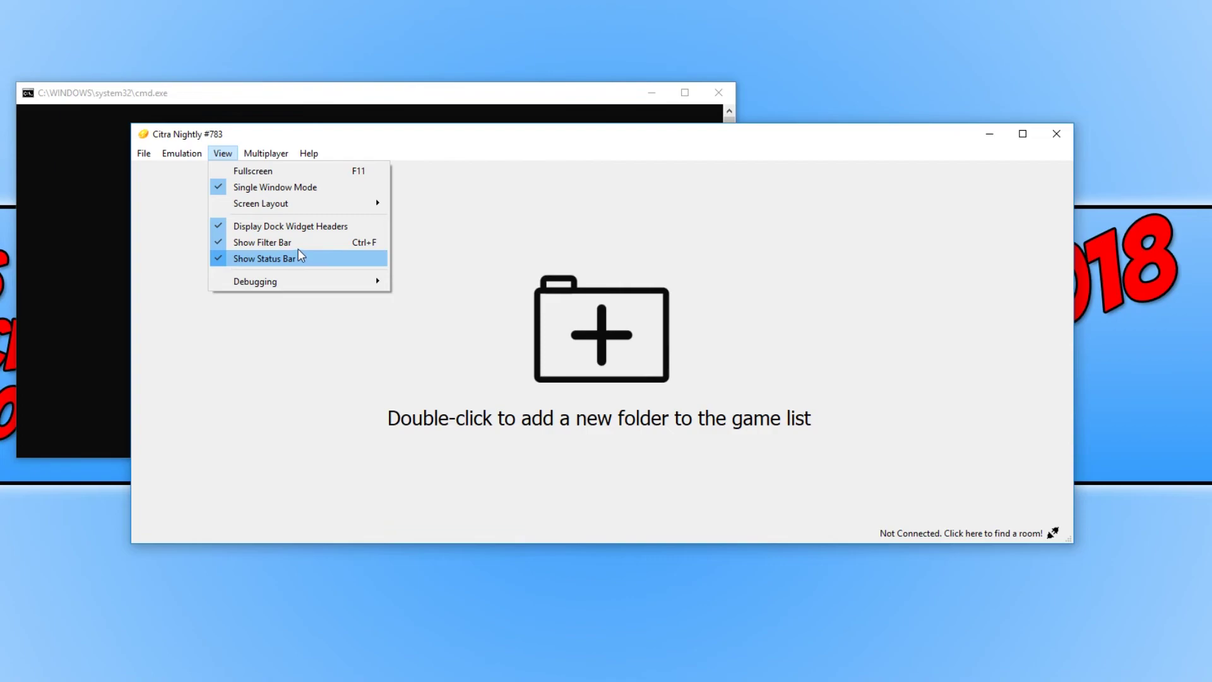
mouse_move(270, 154)
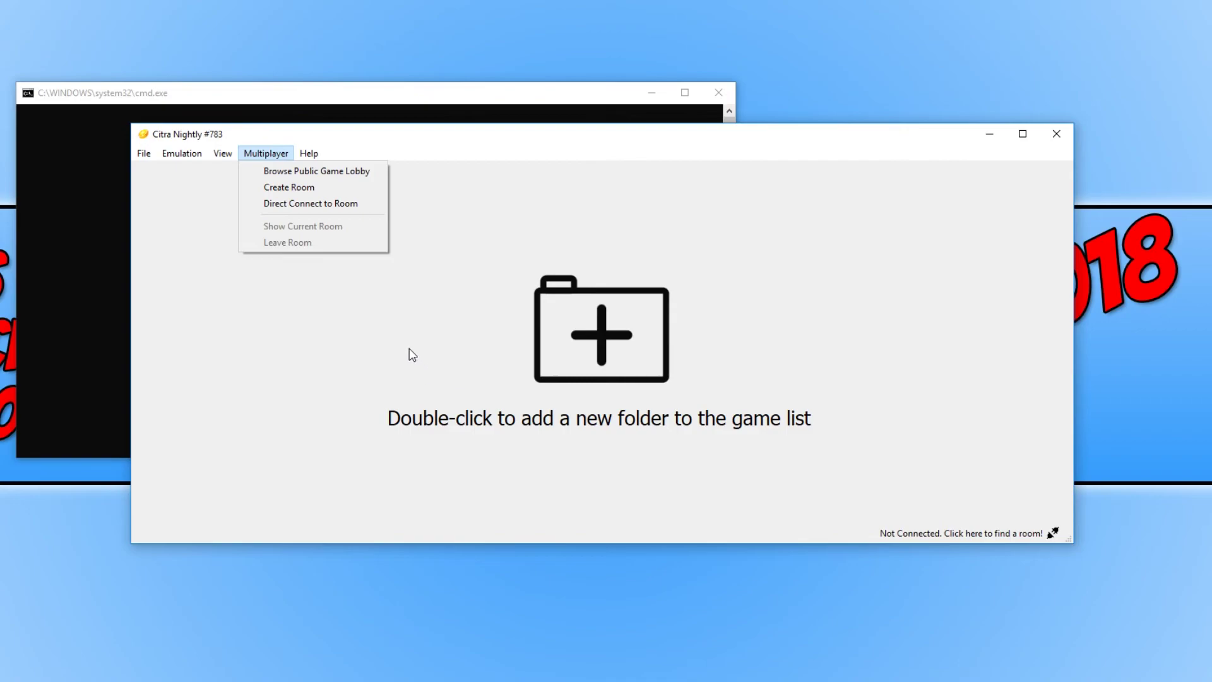
left_click(379, 362)
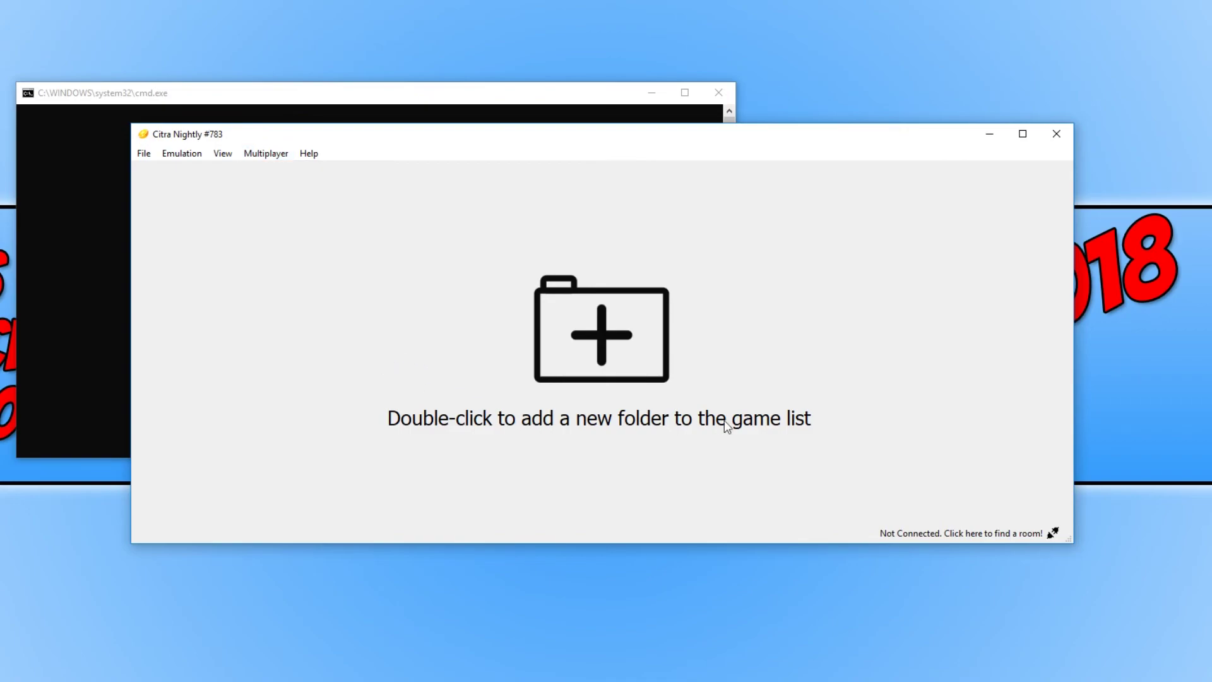